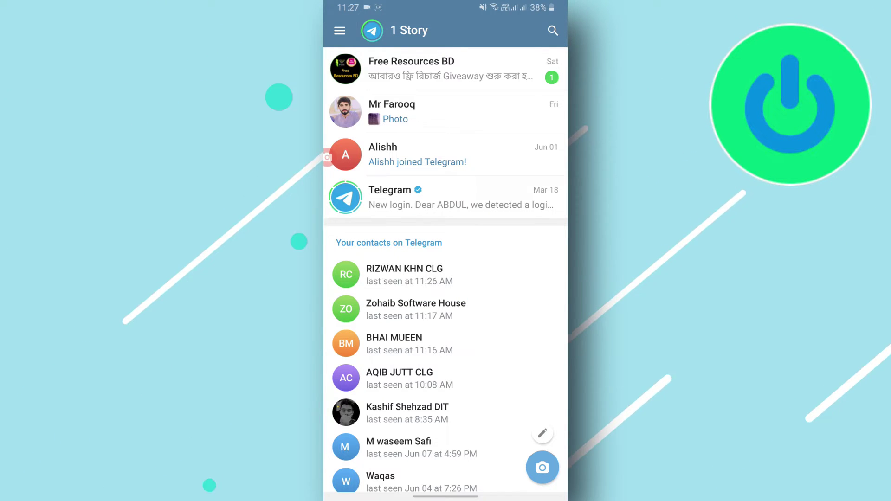
- Exit Telegram to the home screen page that holds the Settings app
key("Home")
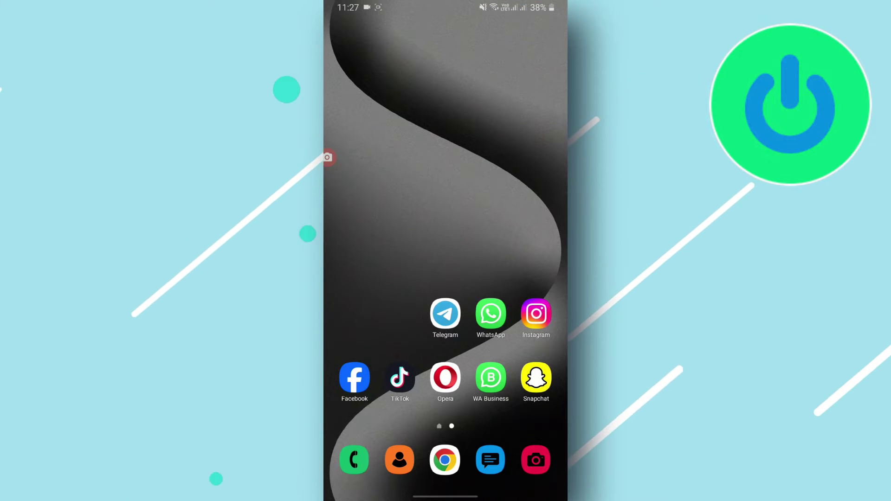
key("Home")
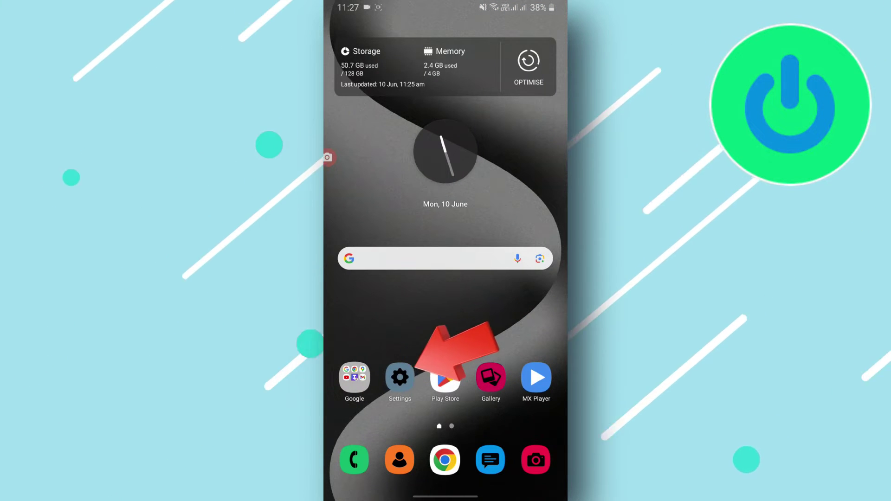
- Launch the Samsung Settings app from the home screen
left_click(400, 377)
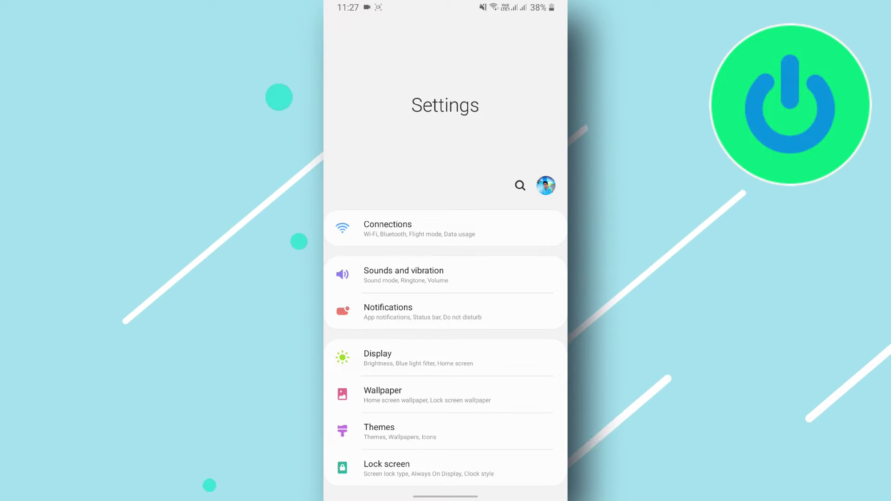
scroll(446, 279, "down", 5)
scroll(445, 279, "down", 3)
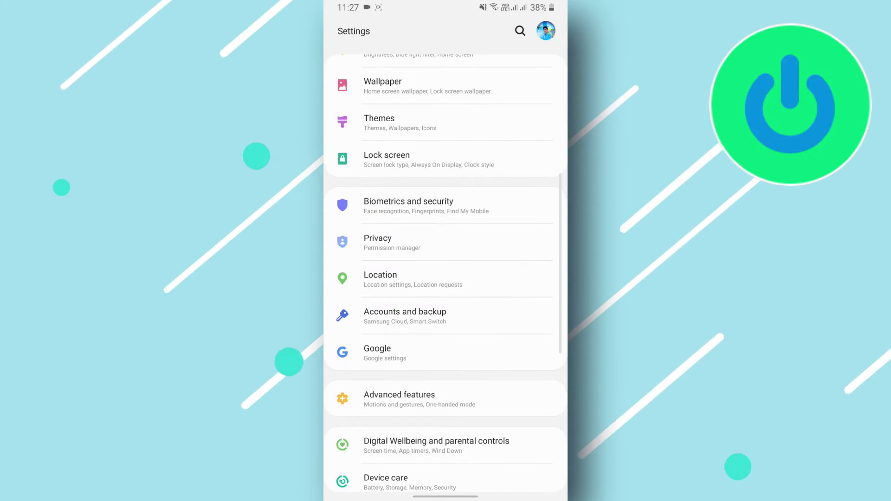
scroll(445, 279, "down", 3)
scroll(446, 278, "down", 2)
- Search the installed apps for 'Tele' and open Telegram's App info
left_click(373, 281)
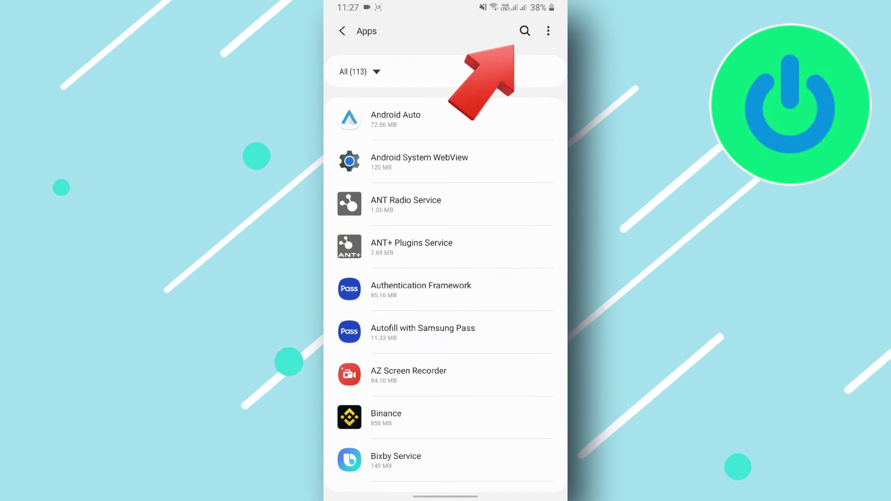
left_click(524, 32)
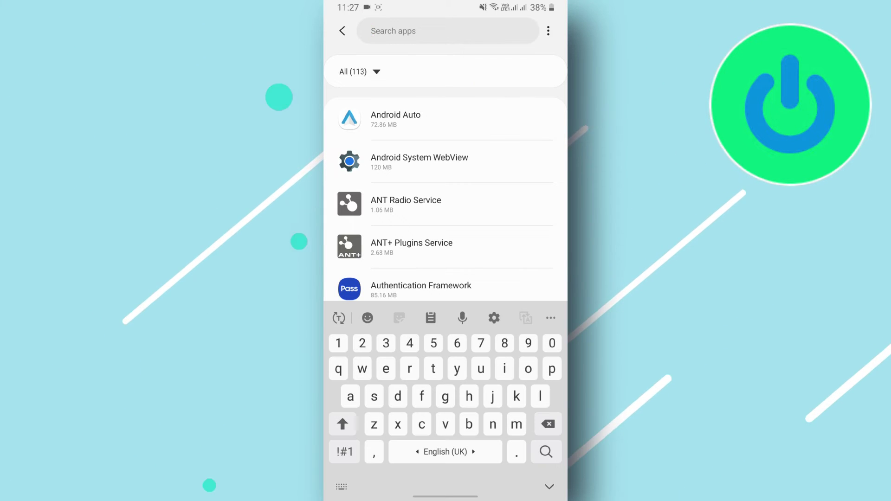
type("Iele")
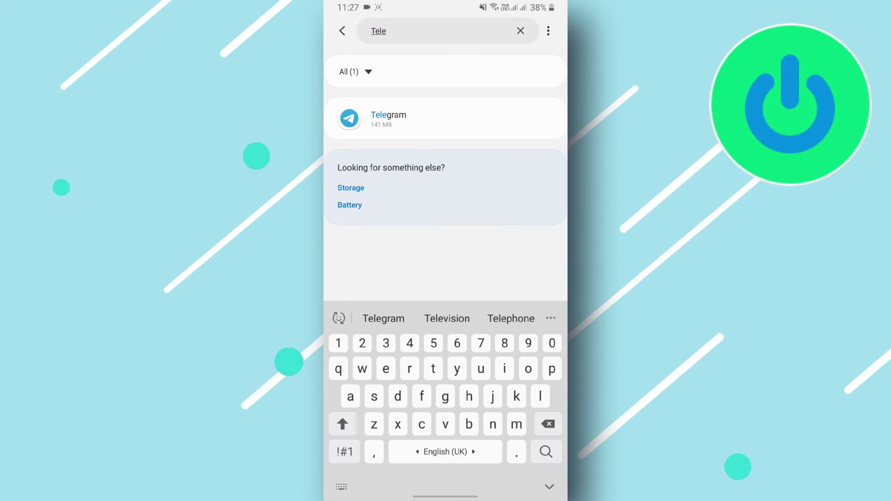
left_click(388, 118)
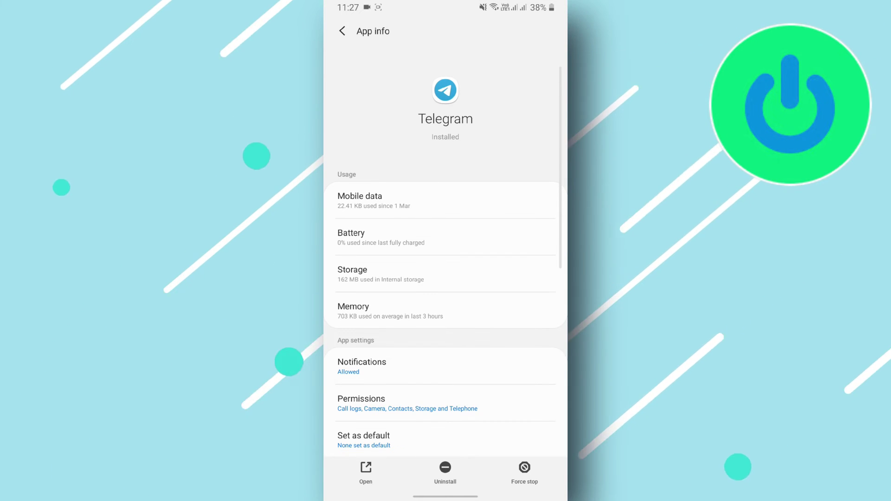
- Open Telegram's App permissions page listing allowed and denied permissions
left_click(361, 402)
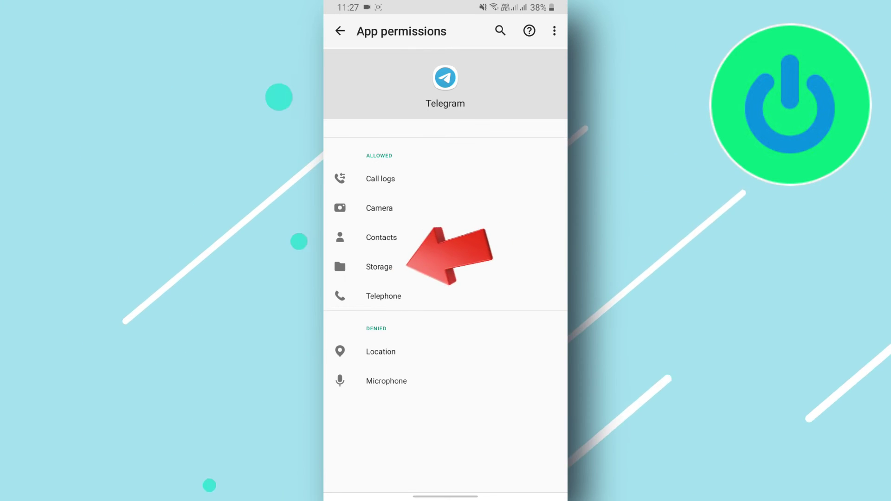
- Open Telegram's Storage permission and confirm it is set to Allow
left_click(379, 267)
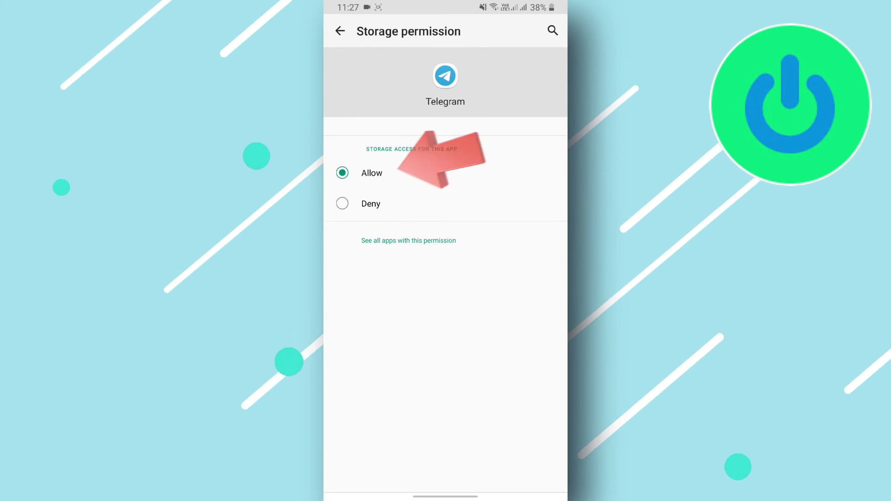